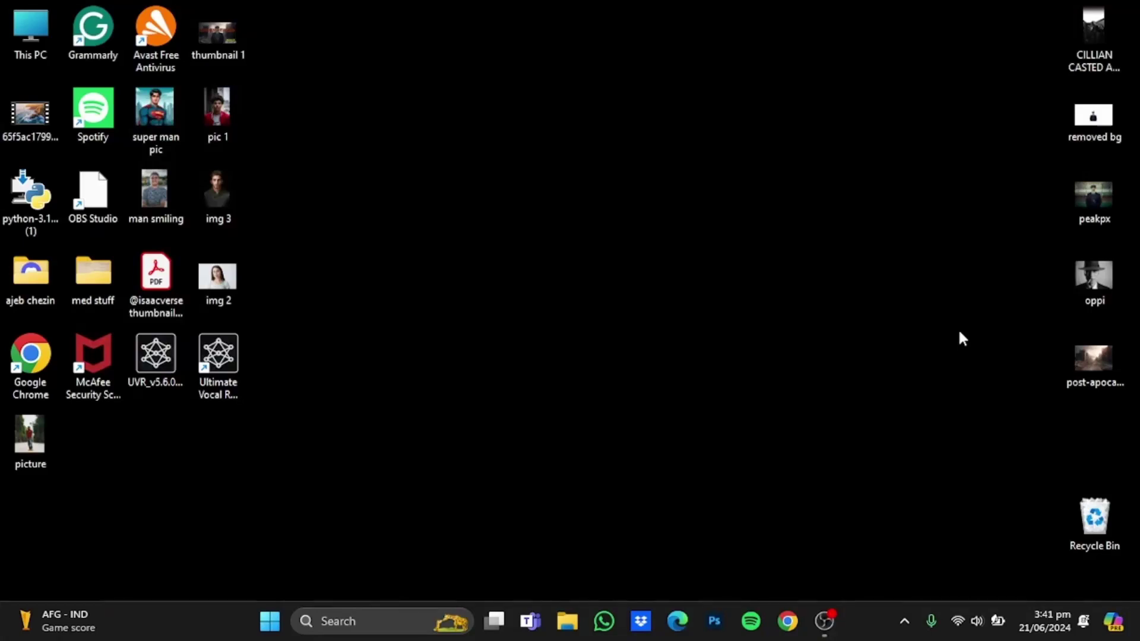
Step: Search 'viggle ai' in Chrome and open the Viggle AI website from the results
{"action": "left_click", "coordinate": [788, 621]}
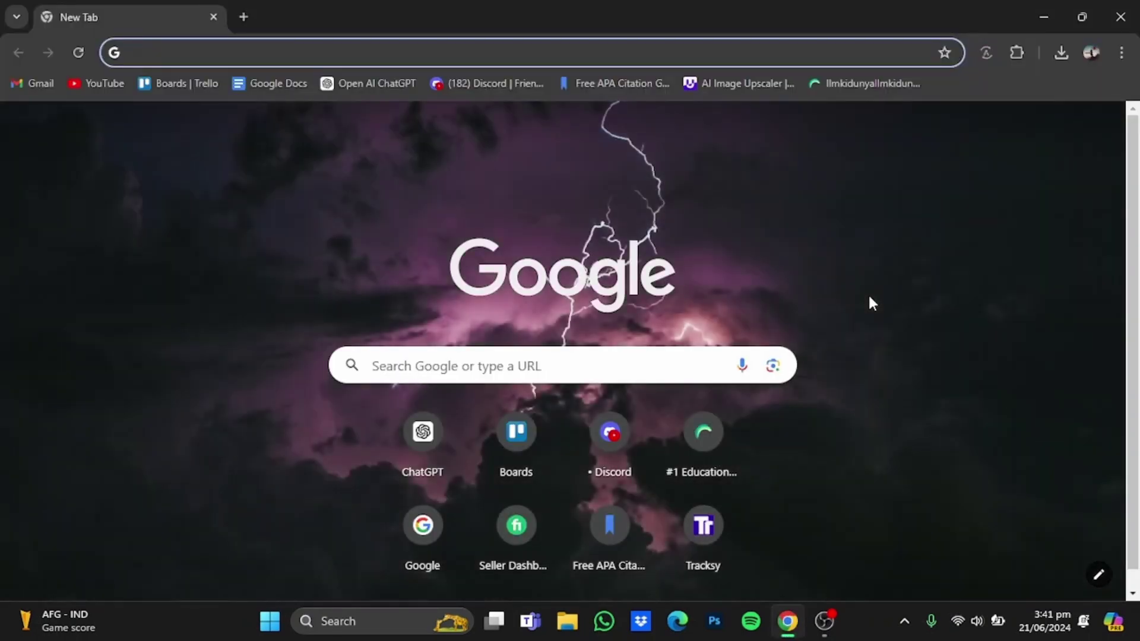
{"action": "type", "text": "viggle ai"}
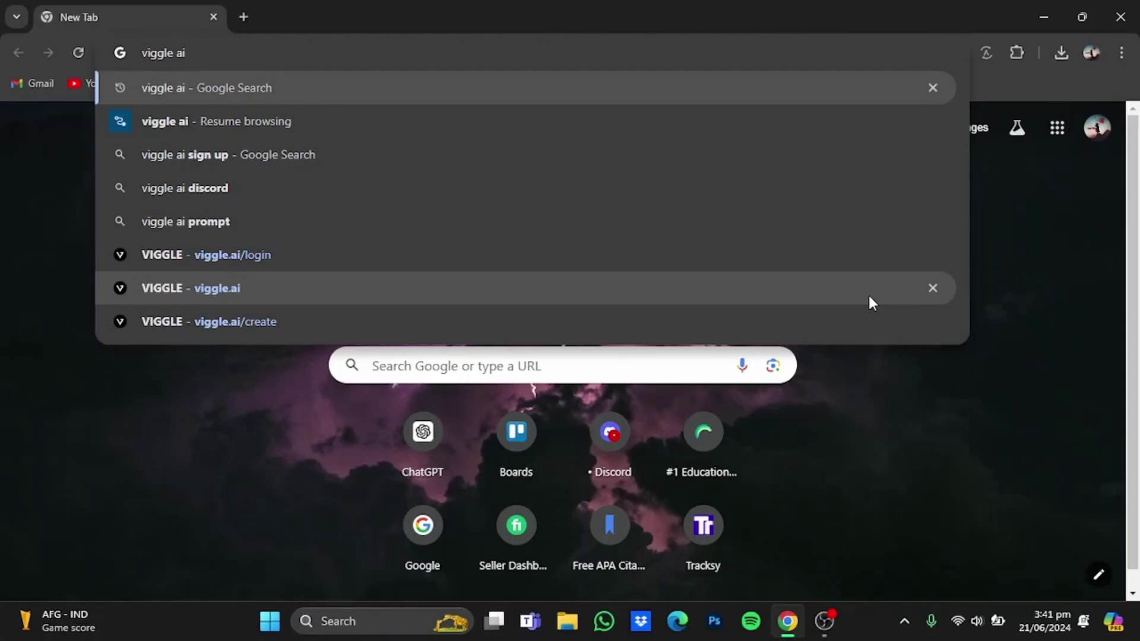
{"action": "key", "text": "Return"}
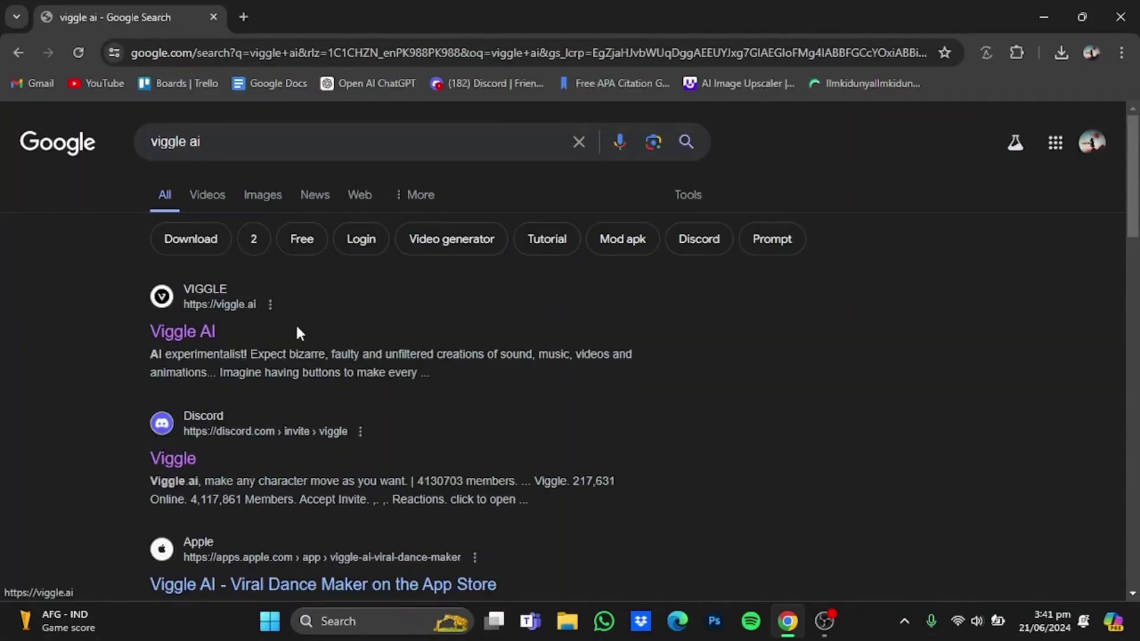
{"action": "left_click", "coordinate": [203, 333]}
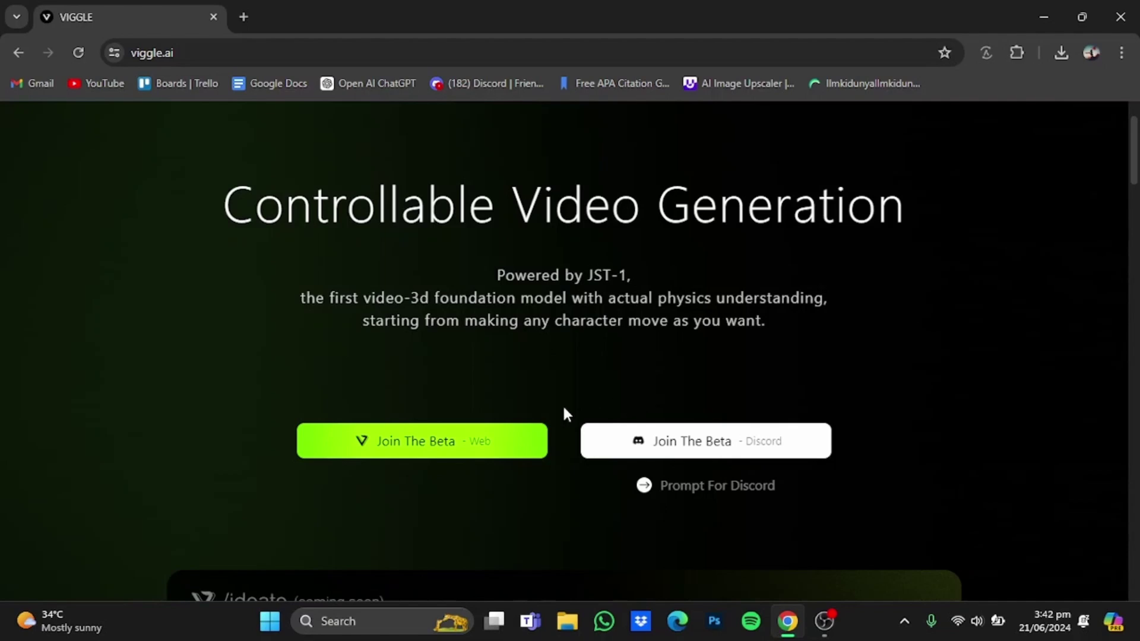
Step: Join the web beta and bring up the character image upload guide
{"action": "left_click", "coordinate": [475, 442]}
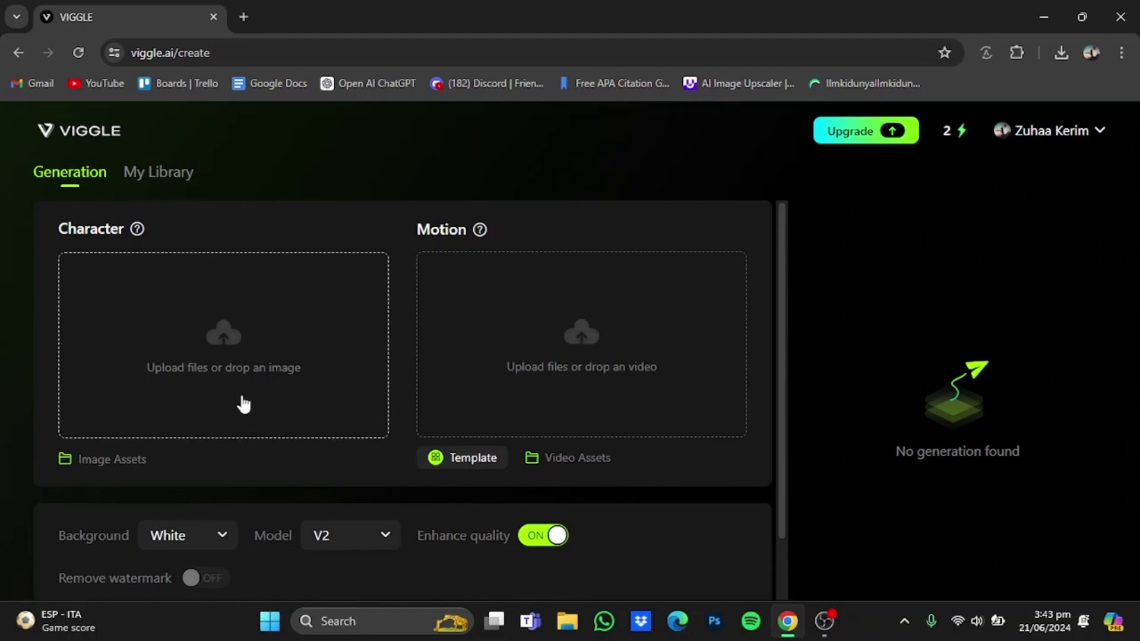
{"action": "left_click", "coordinate": [219, 360]}
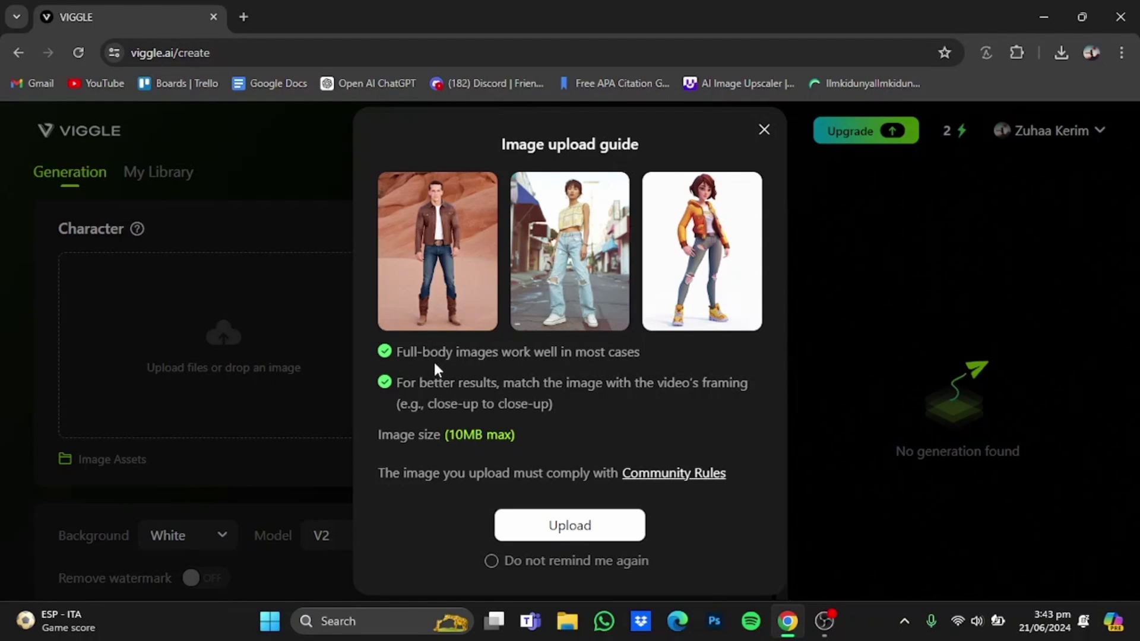
Step: Upload the desktop photo 'picture' as the character image
{"action": "left_click", "coordinate": [522, 518]}
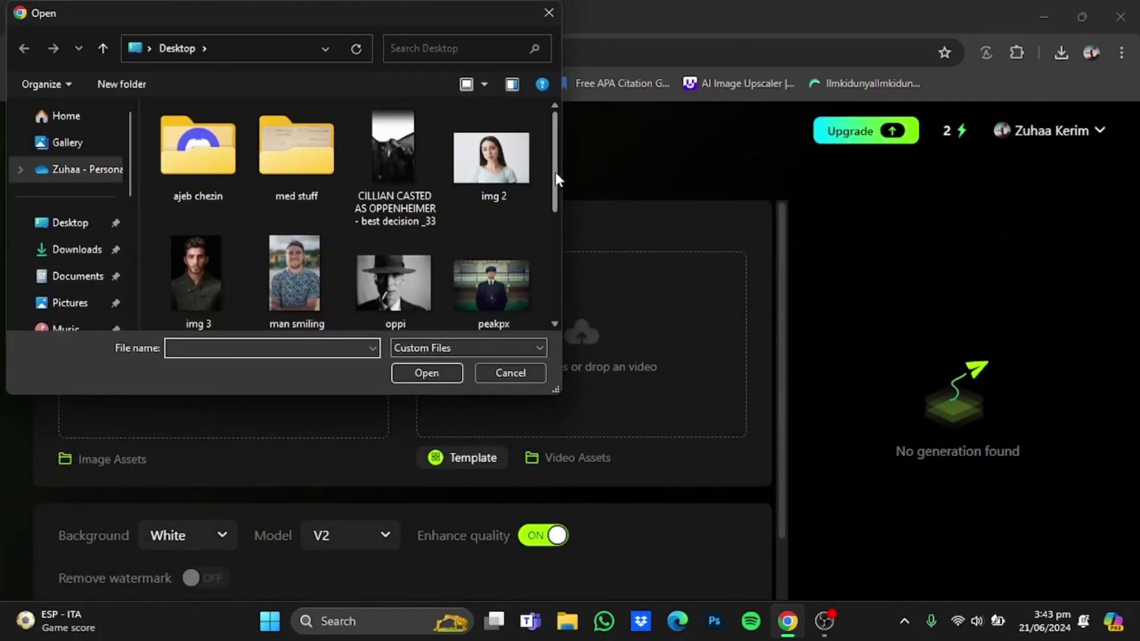
{"action": "left_click_drag", "start_coordinate": [554, 172], "coordinate": [543, 245]}
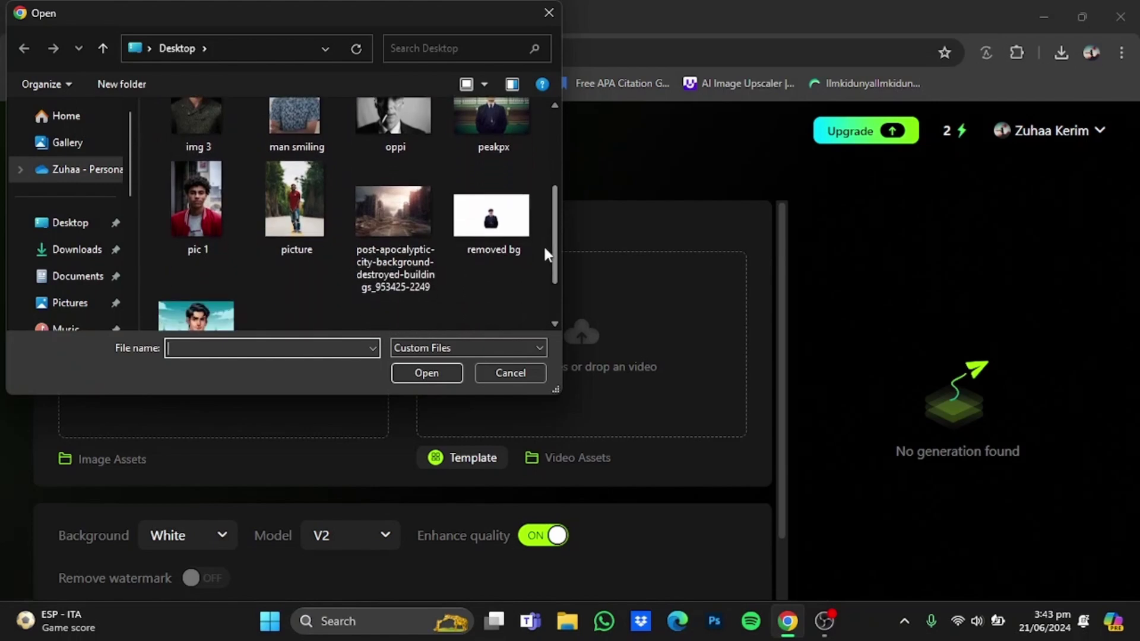
{"action": "left_click", "coordinate": [297, 224]}
{"action": "left_click", "coordinate": [437, 367]}
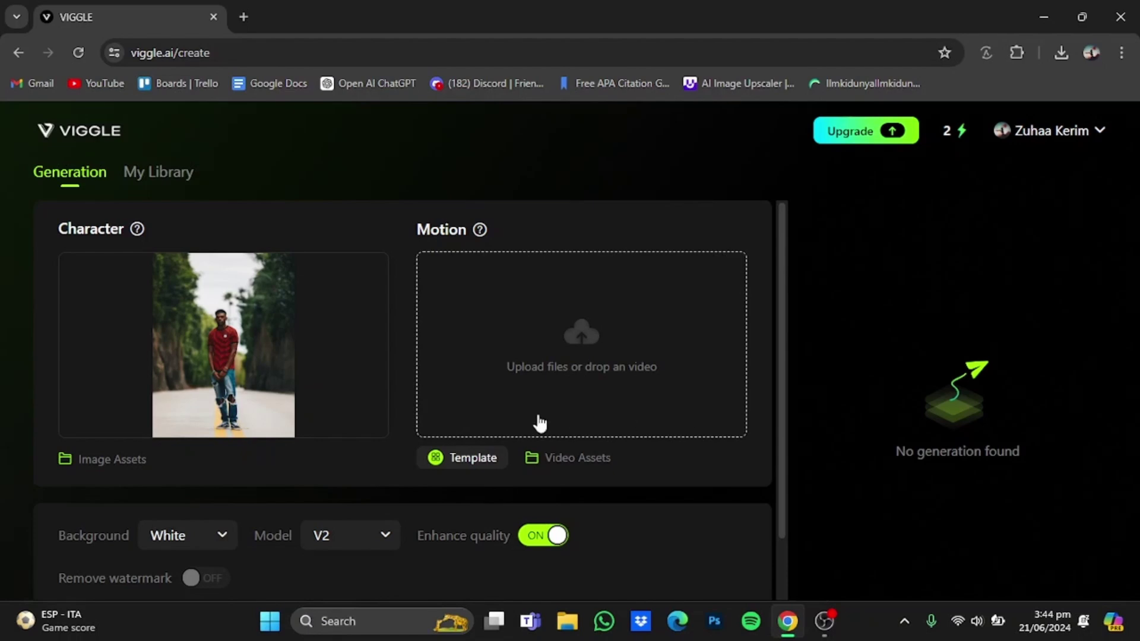
Step: Choose the 'Mbappe knee slide celebration' template as the motion video
{"action": "left_click", "coordinate": [470, 458]}
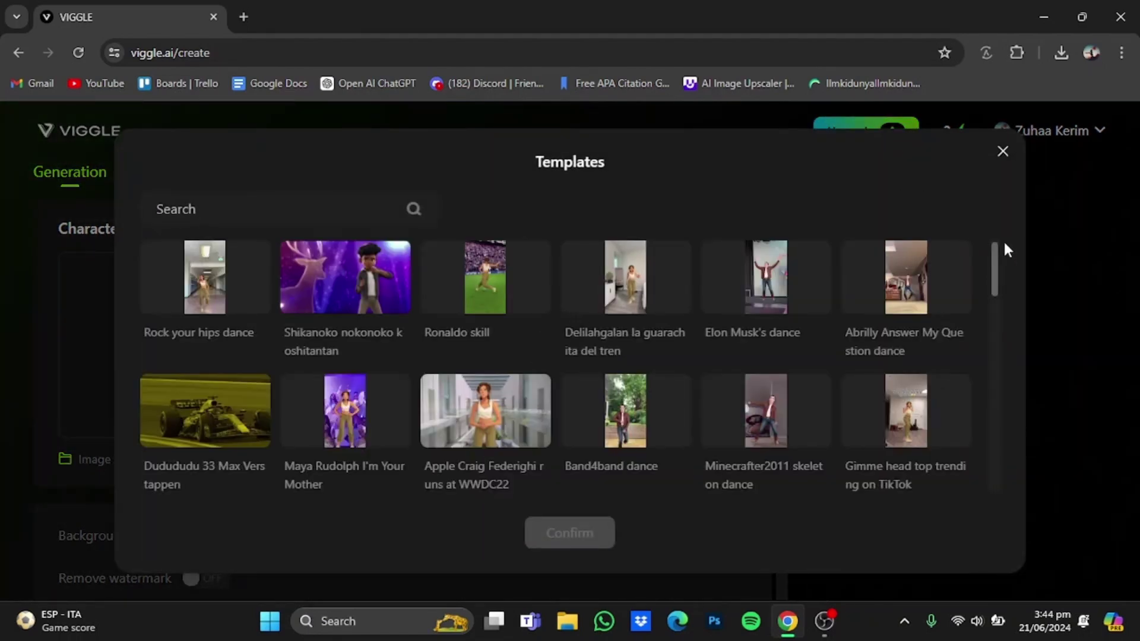
{"action": "left_click_drag", "start_coordinate": [999, 266], "coordinate": [760, 478]}
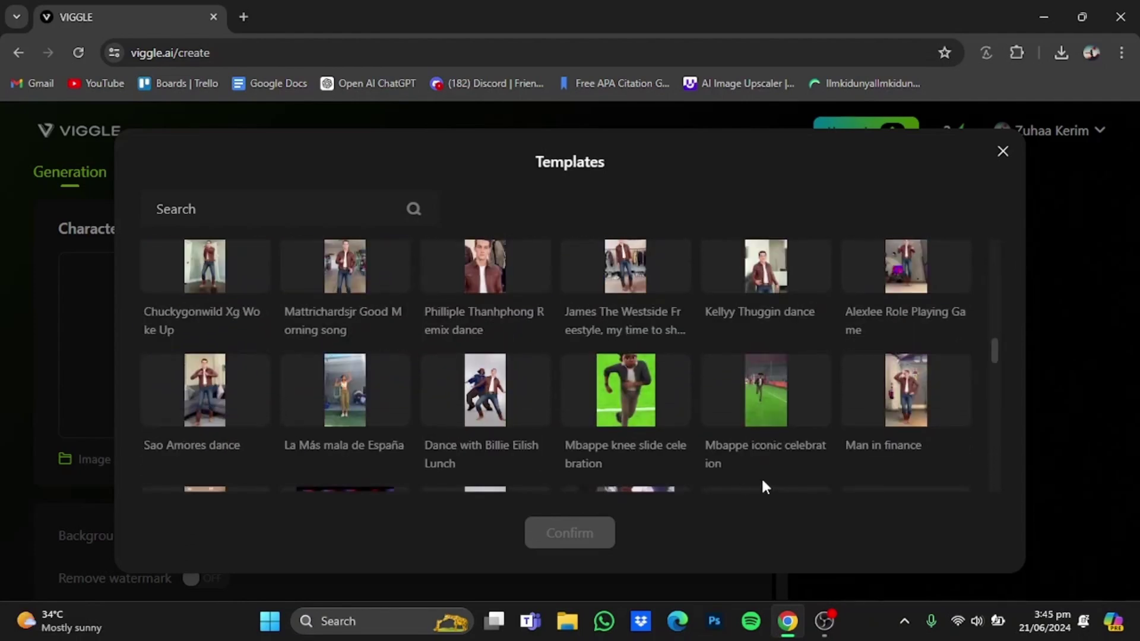
{"action": "left_click", "coordinate": [673, 435]}
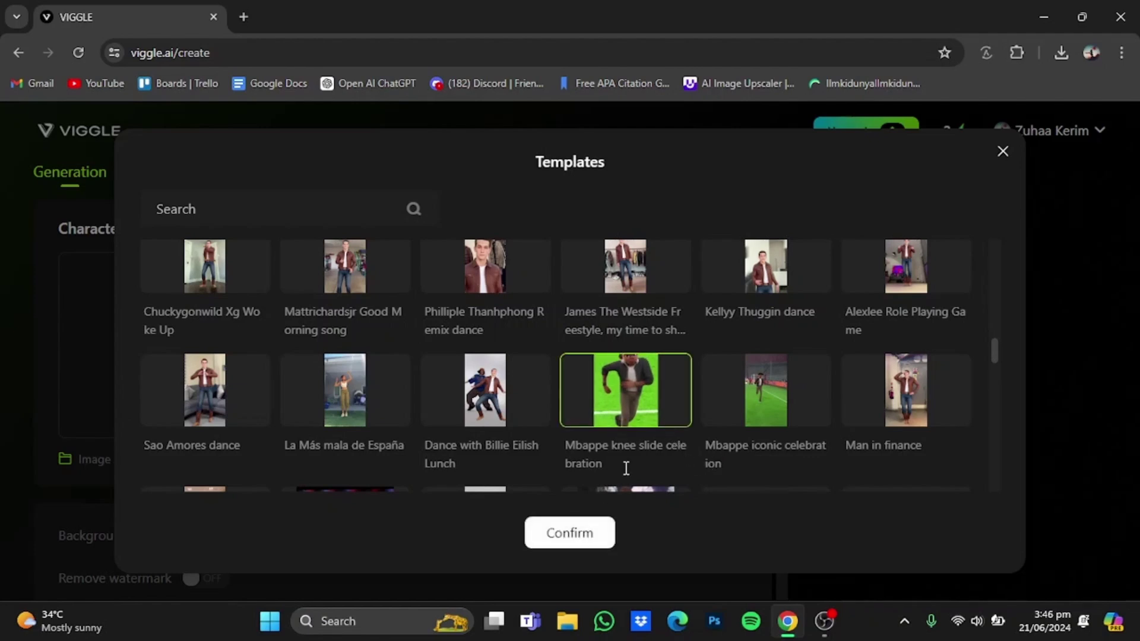
{"action": "left_click", "coordinate": [595, 534]}
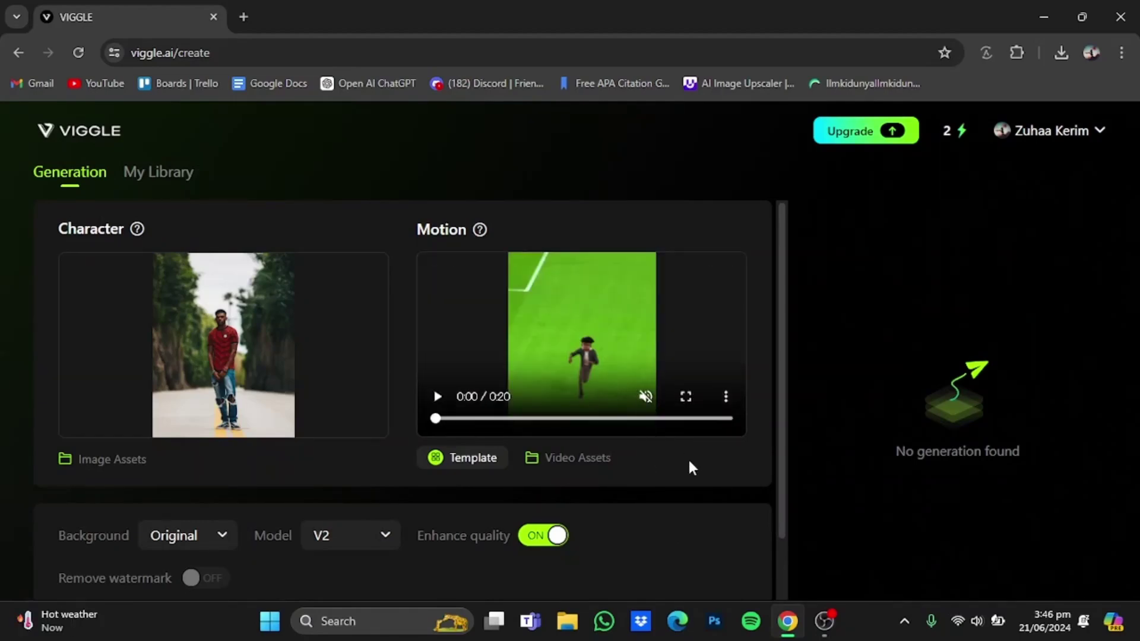
{"action": "left_click_drag", "start_coordinate": [782, 422], "coordinate": [774, 491]}
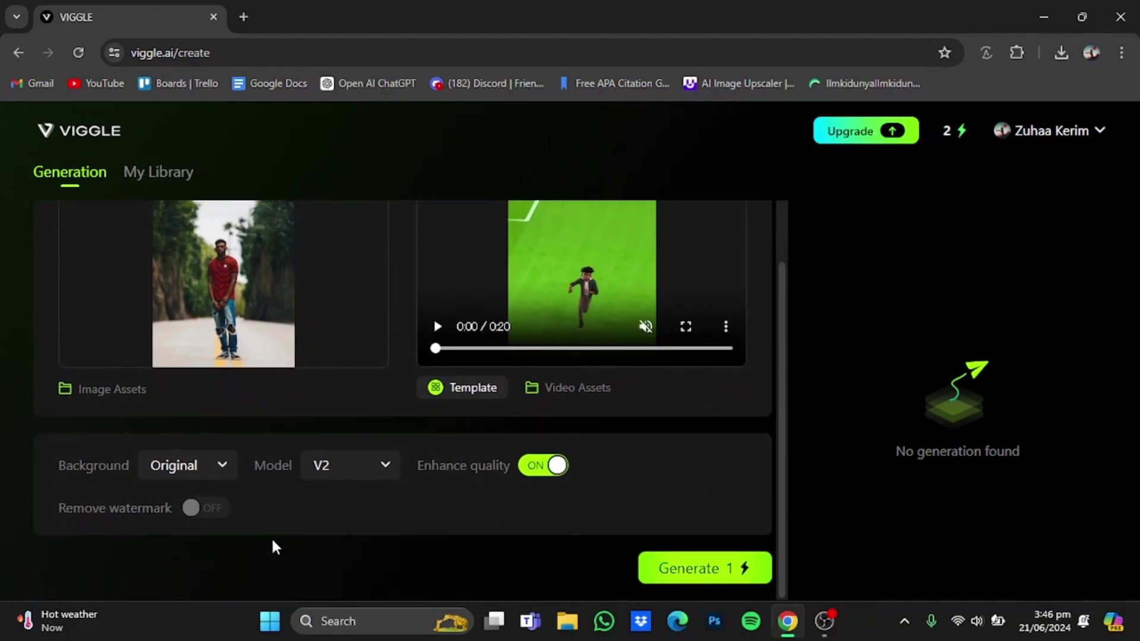
{"action": "left_click", "coordinate": [219, 477]}
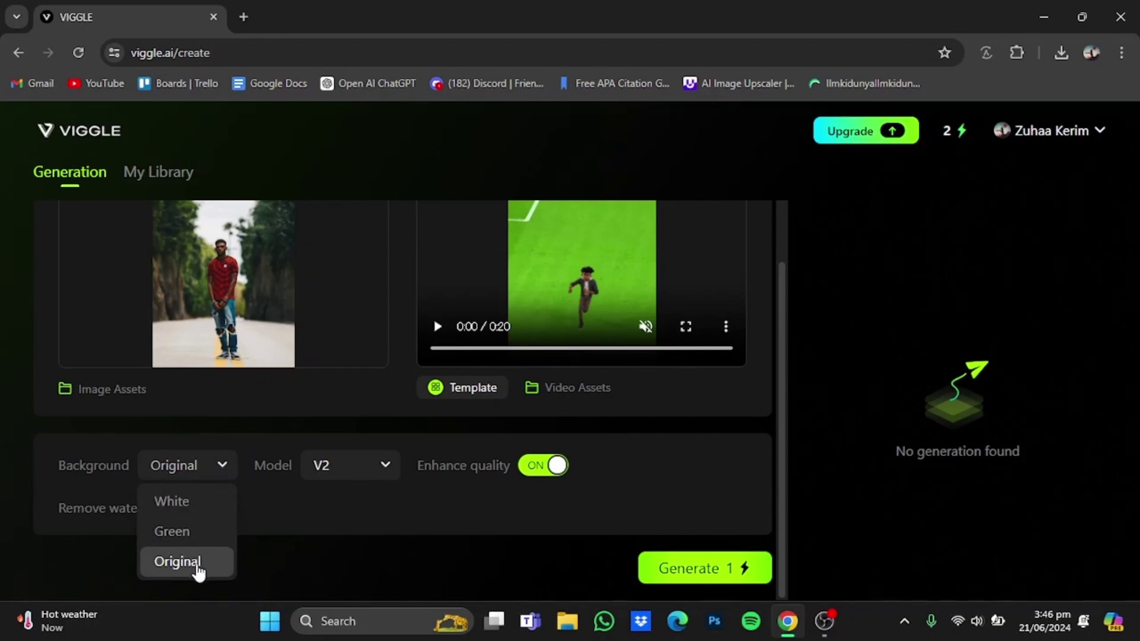
{"action": "mouse_move", "coordinate": [546, 300]}
{"action": "left_click", "coordinate": [218, 571]}
{"action": "left_click", "coordinate": [378, 480]}
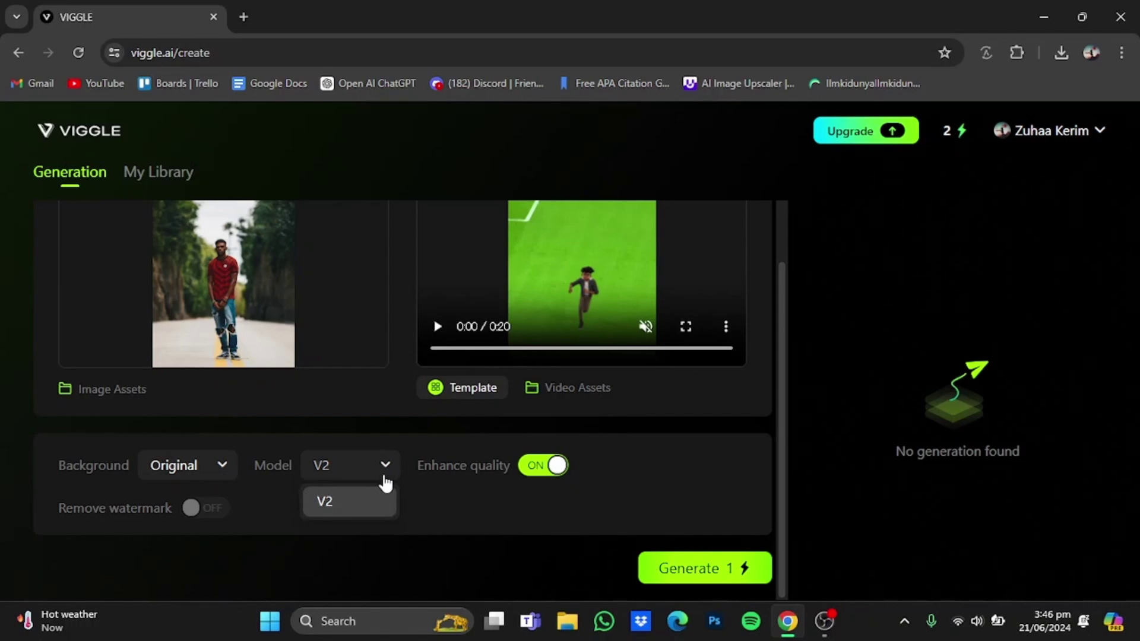
{"action": "left_click", "coordinate": [384, 477]}
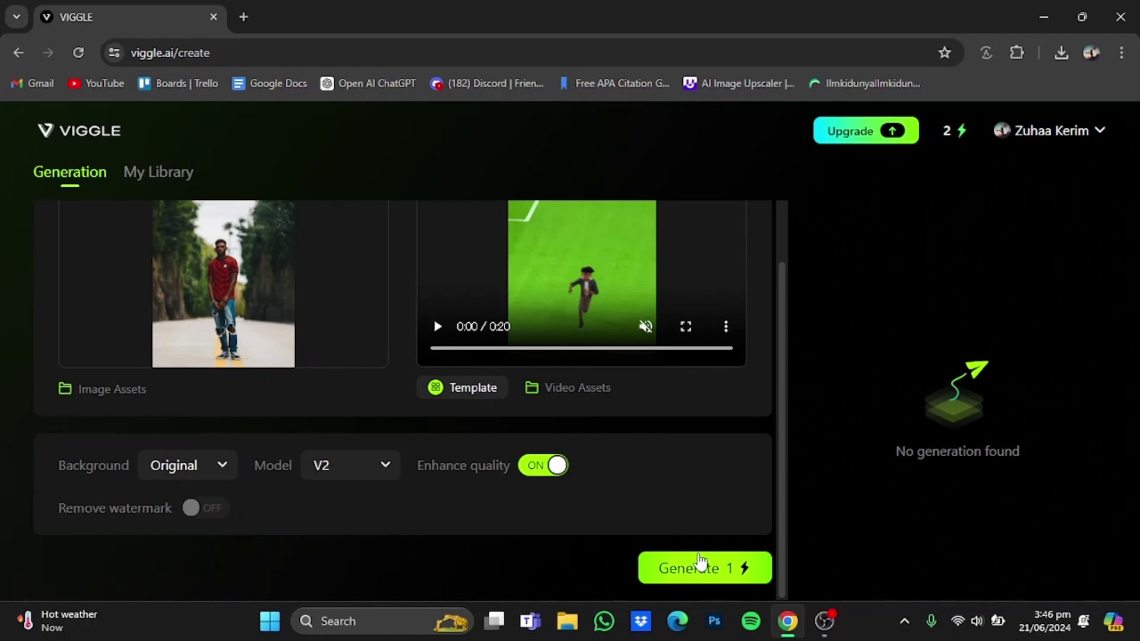
Step: Generate the video and open the finished result's library detail page
{"action": "left_click", "coordinate": [700, 565]}
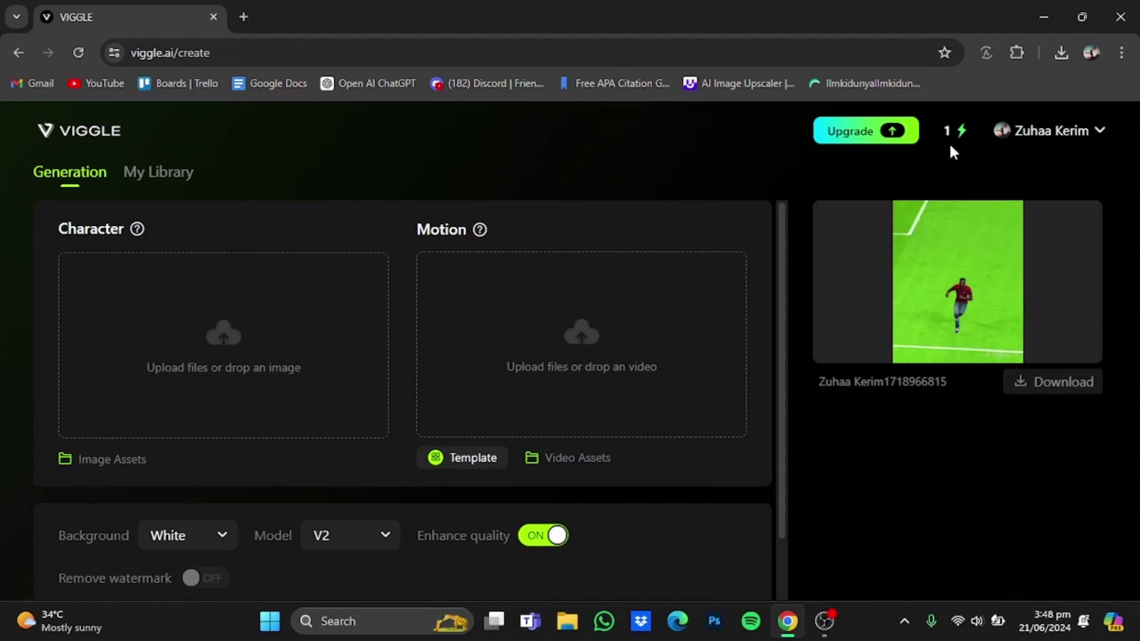
{"action": "mouse_move", "coordinate": [962, 224]}
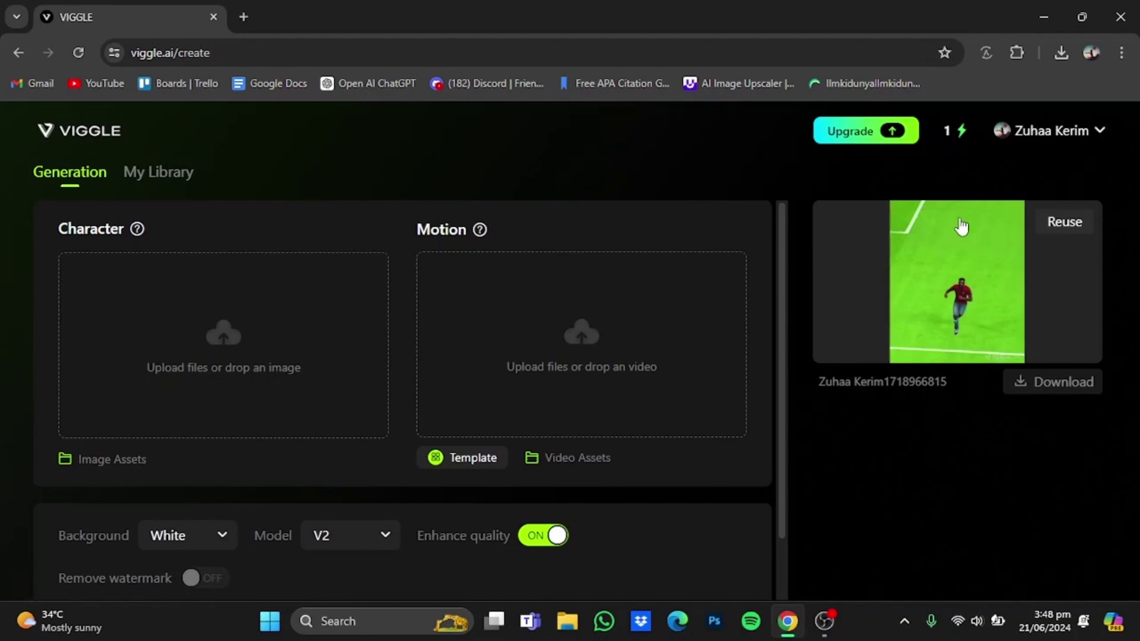
{"action": "left_click", "coordinate": [953, 269]}
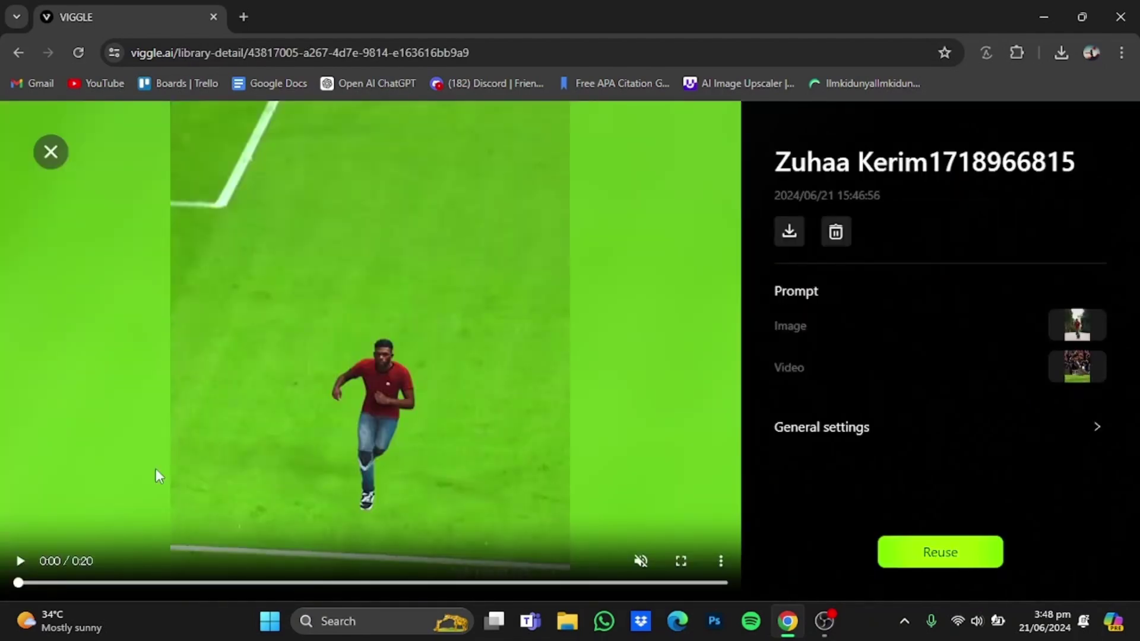
Step: Play the generated video, then pause it
{"action": "left_click", "coordinate": [20, 561]}
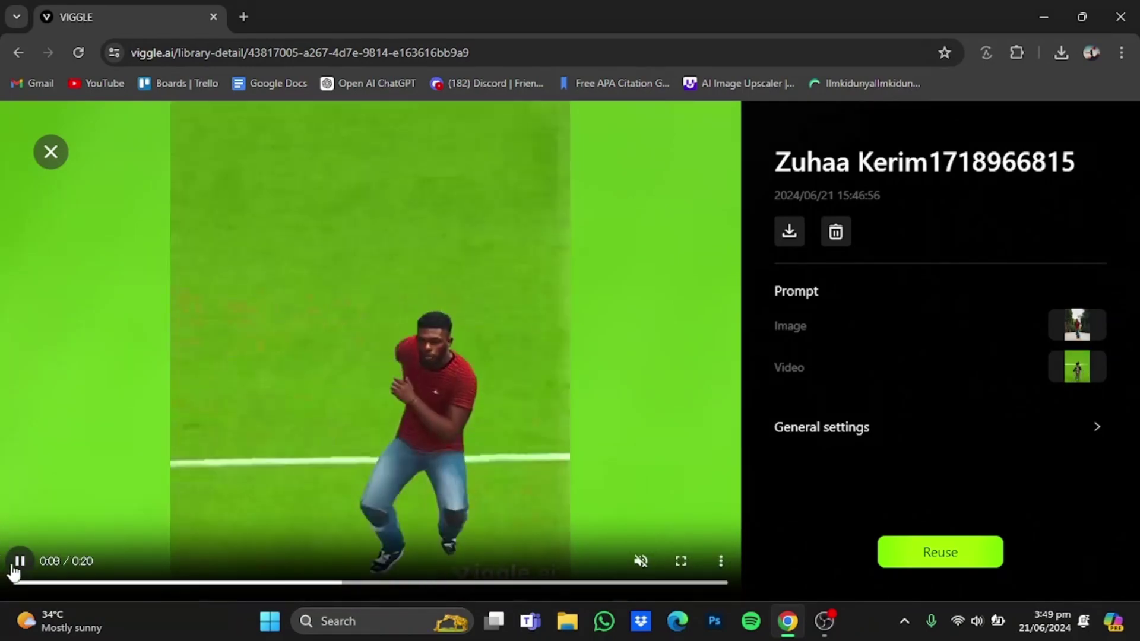
{"action": "left_click", "coordinate": [16, 565]}
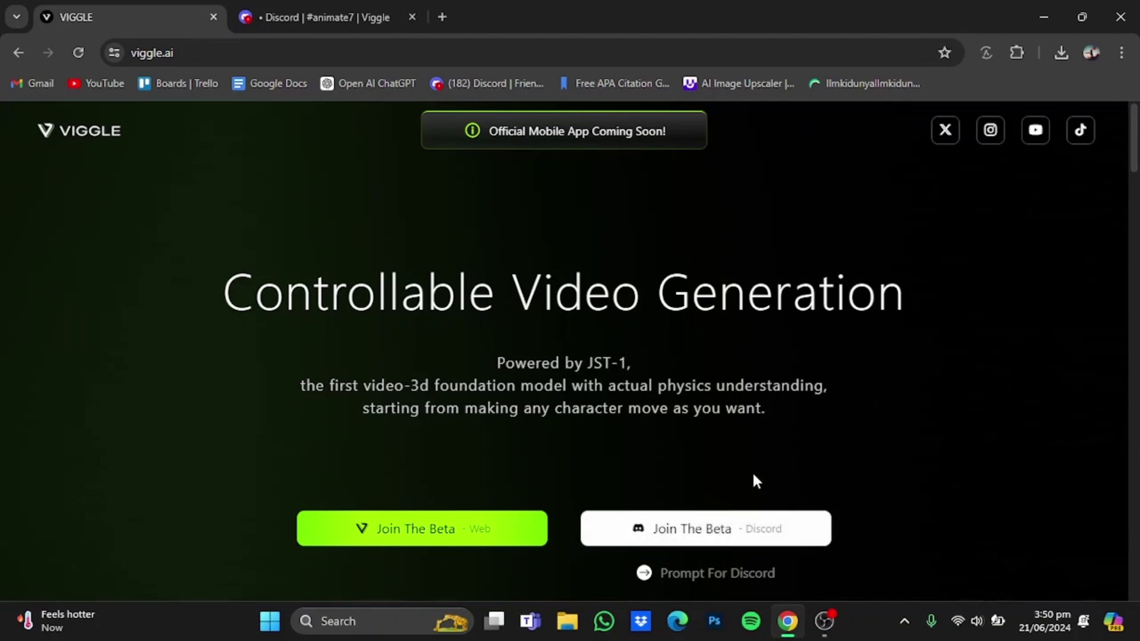
Step: In Discord's #animate7 channel, start Viggle's /animate command via '/an'
{"action": "key", "text": "ctrl+Tab"}
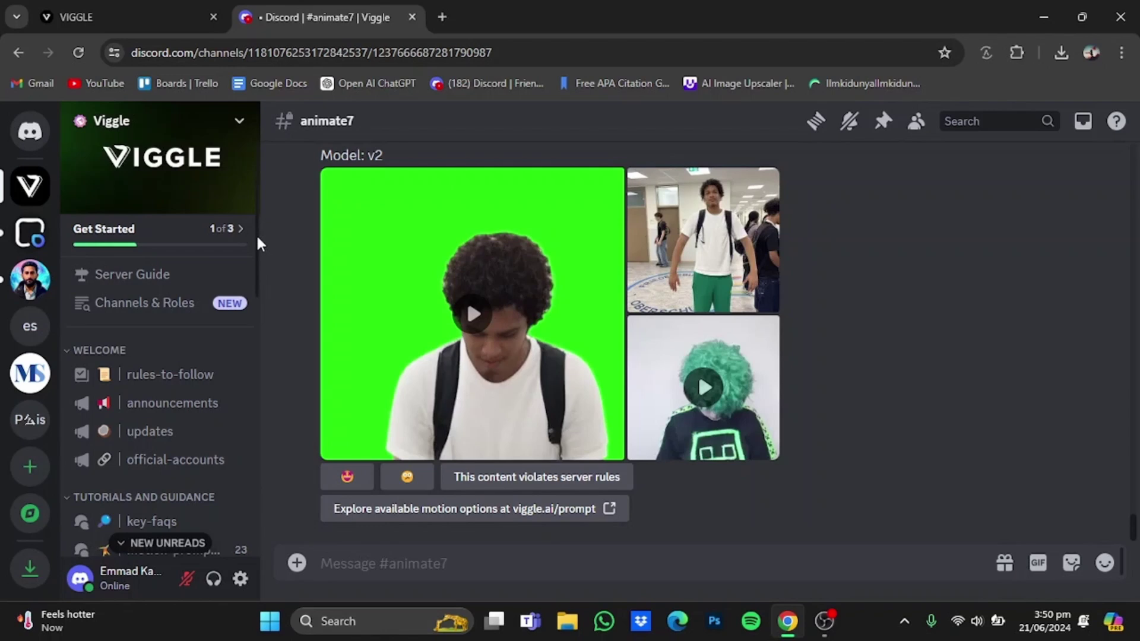
{"action": "left_click_drag", "start_coordinate": [255, 233], "coordinate": [248, 337]}
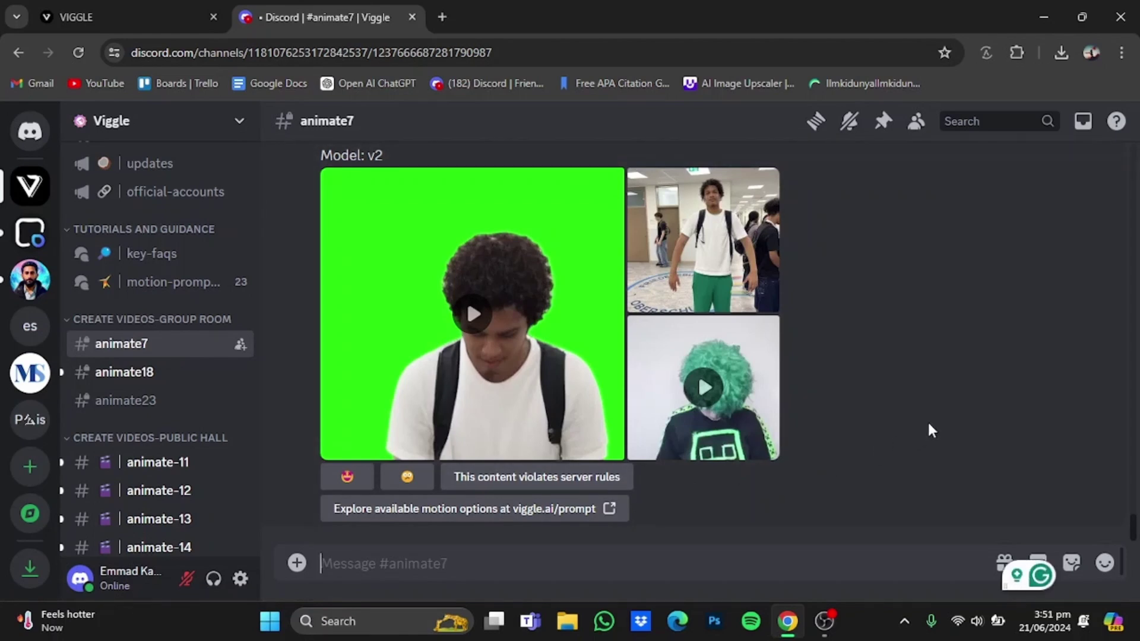
{"action": "type", "text": "/"}
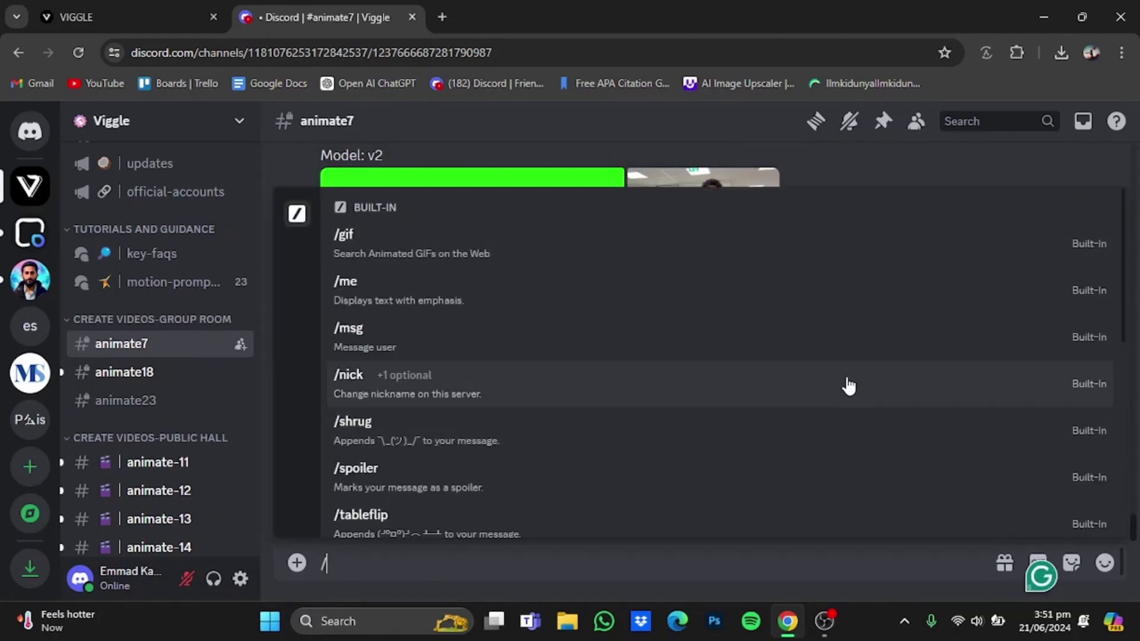
{"action": "type", "text": "an"}
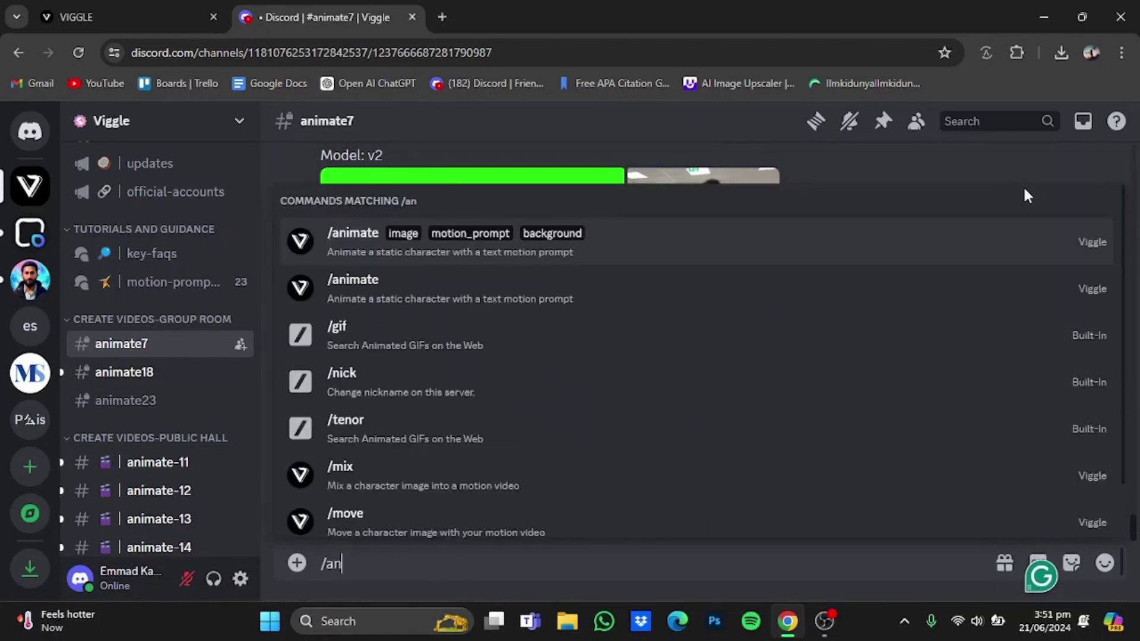
{"action": "left_click", "coordinate": [778, 240]}
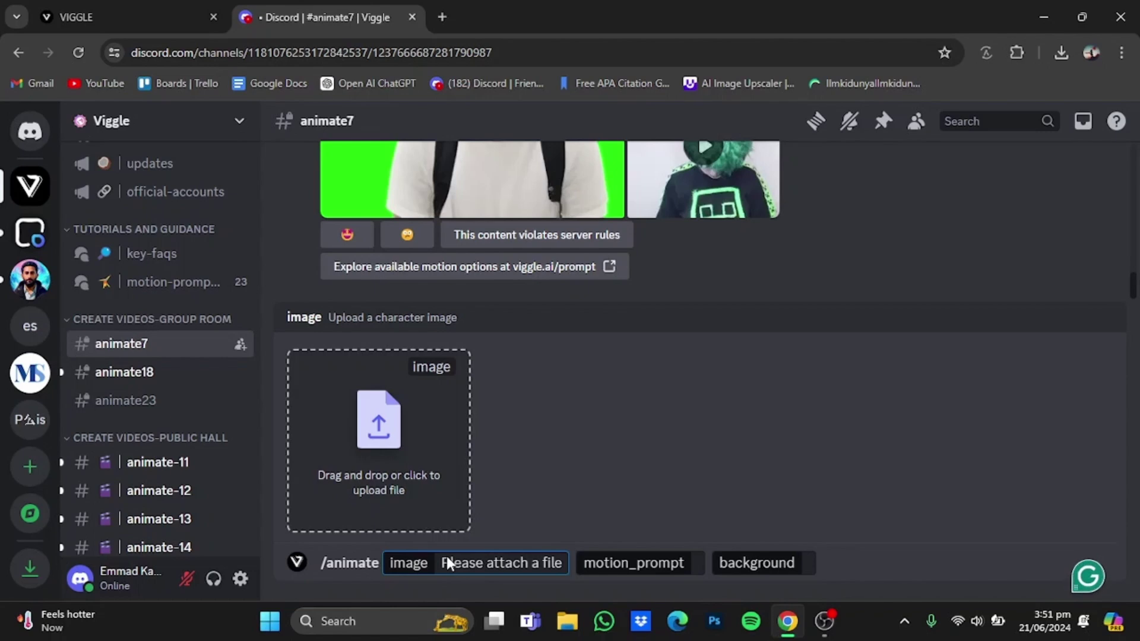
Step: Attach picture.jpg as the /animate command's image and return to the Viggle tab
{"action": "left_click", "coordinate": [399, 491]}
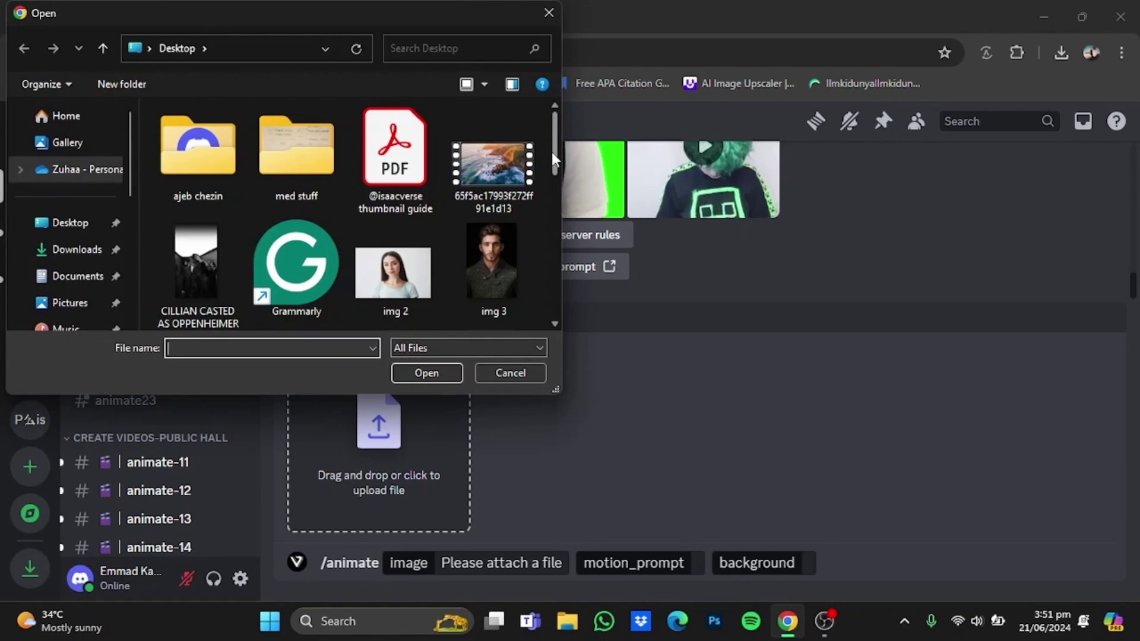
{"action": "left_click_drag", "start_coordinate": [550, 148], "coordinate": [543, 222]}
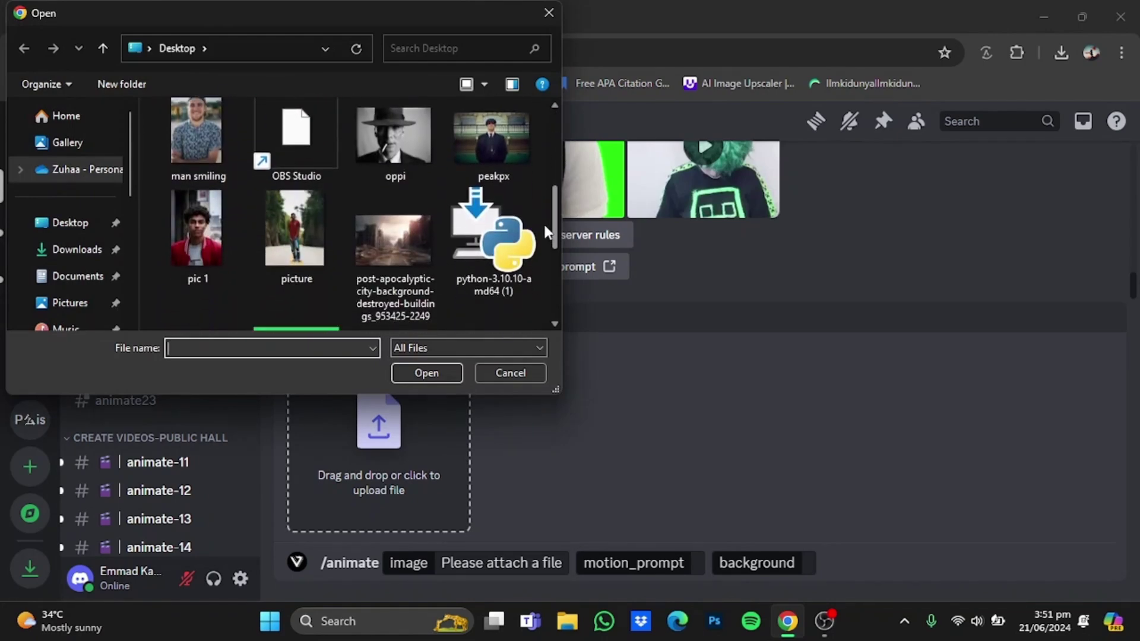
{"action": "left_click", "coordinate": [284, 221]}
{"action": "left_click", "coordinate": [416, 370]}
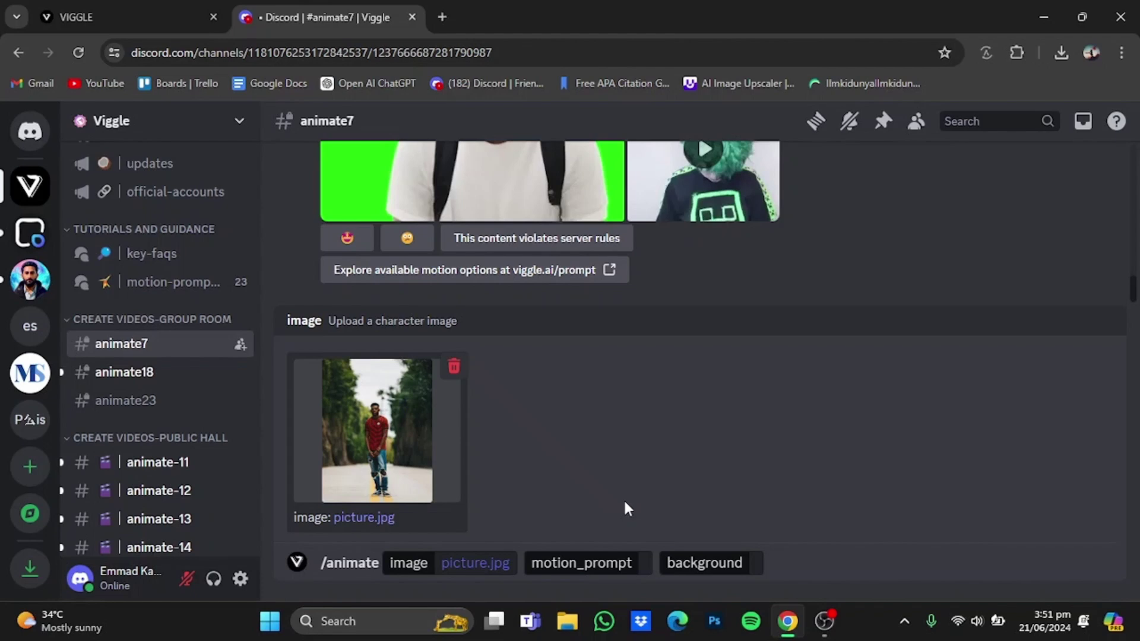
{"action": "left_click", "coordinate": [169, 14]}
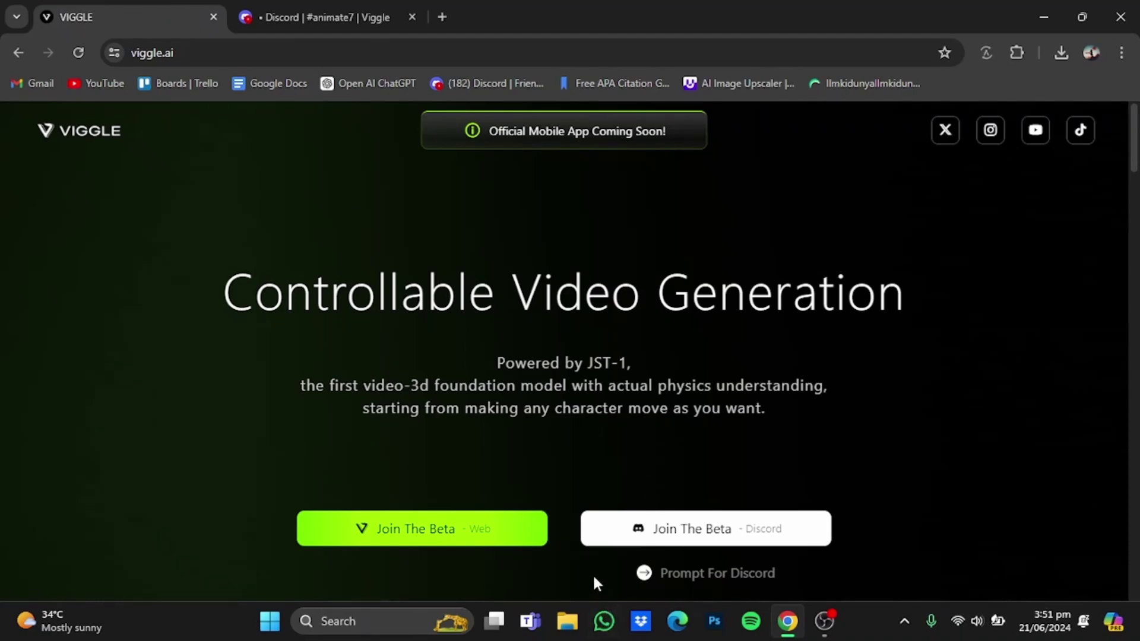
Step: Search 'mbape' in Viggle's prompt library, copy $mbappe_knee_slide_celebration, and return to Discord
{"action": "left_click", "coordinate": [650, 579]}
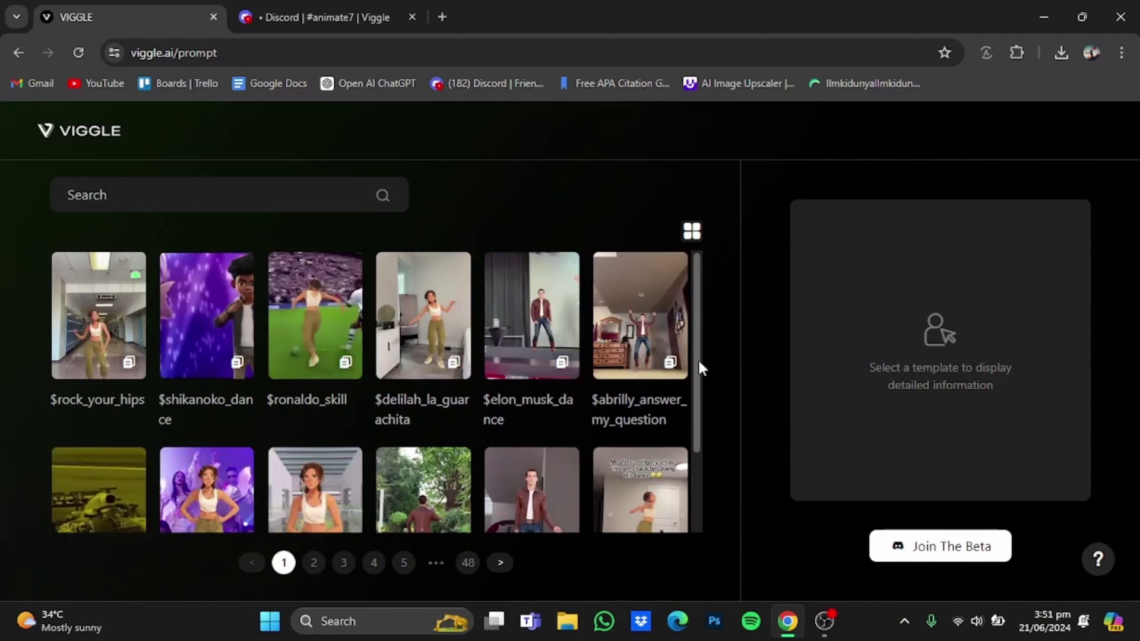
{"action": "left_click", "coordinate": [270, 199]}
{"action": "type", "text": "mbape"}
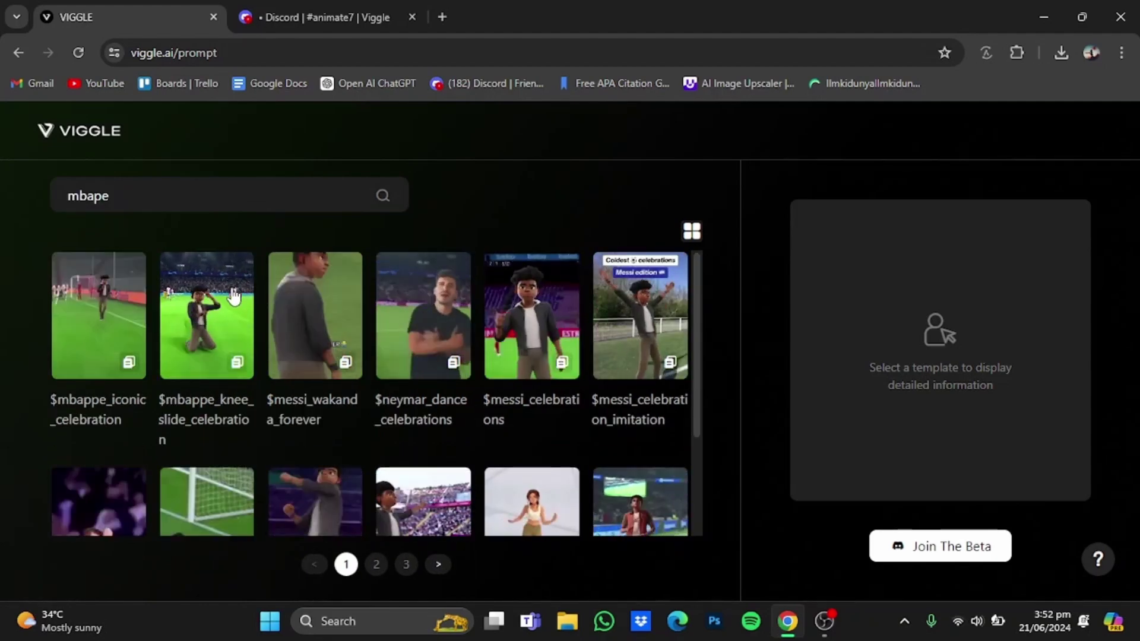
{"action": "left_click", "coordinate": [237, 364]}
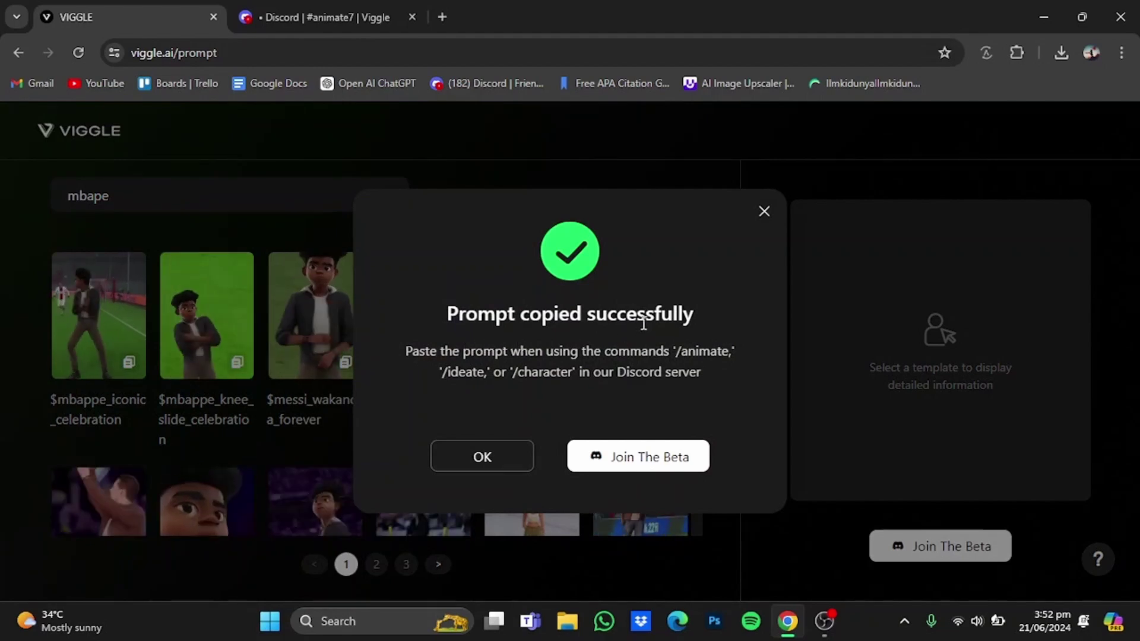
{"action": "left_click", "coordinate": [473, 460]}
{"action": "left_click", "coordinate": [289, 8]}
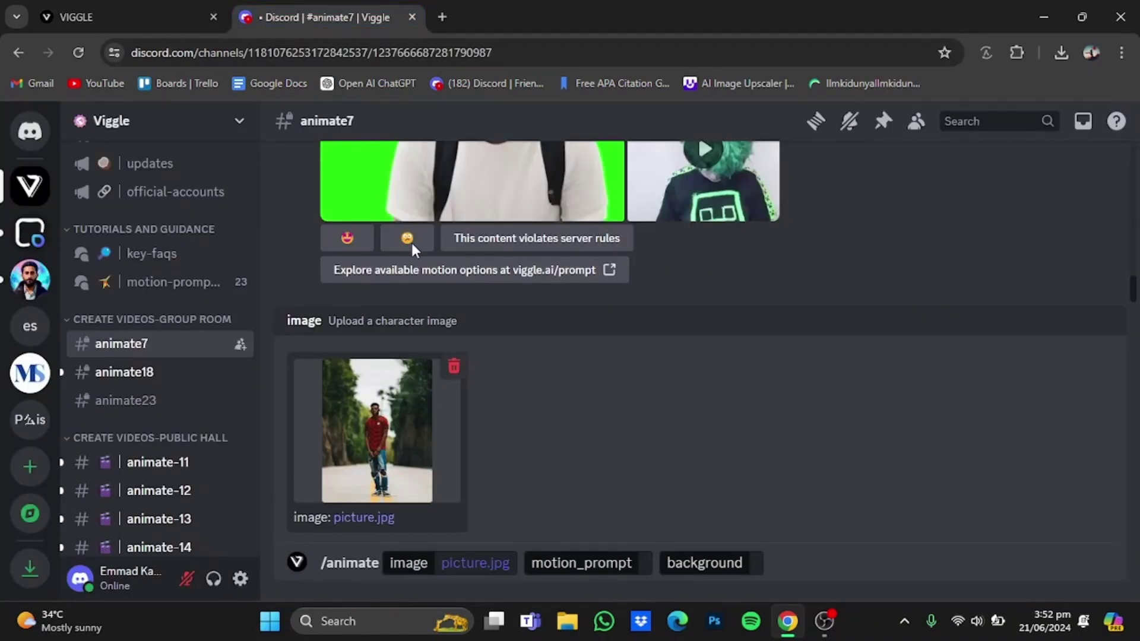
Step: Paste the $mbappe_knee_slide_celebration prompt, set background to From template, and send
{"action": "left_click", "coordinate": [643, 562]}
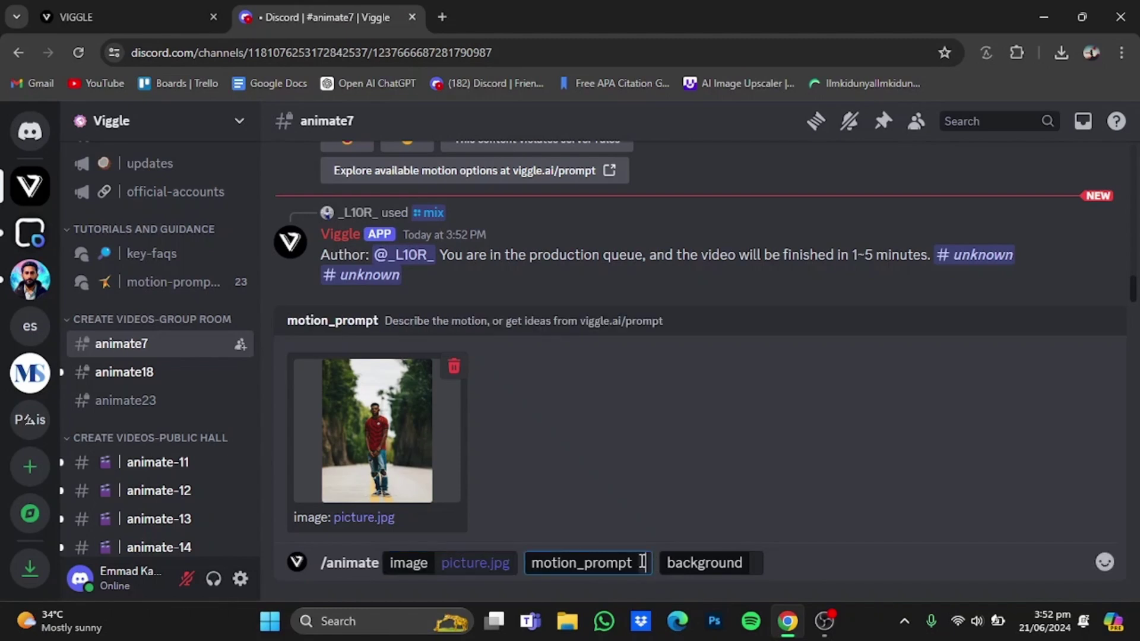
{"action": "key", "text": "ctrl+v"}
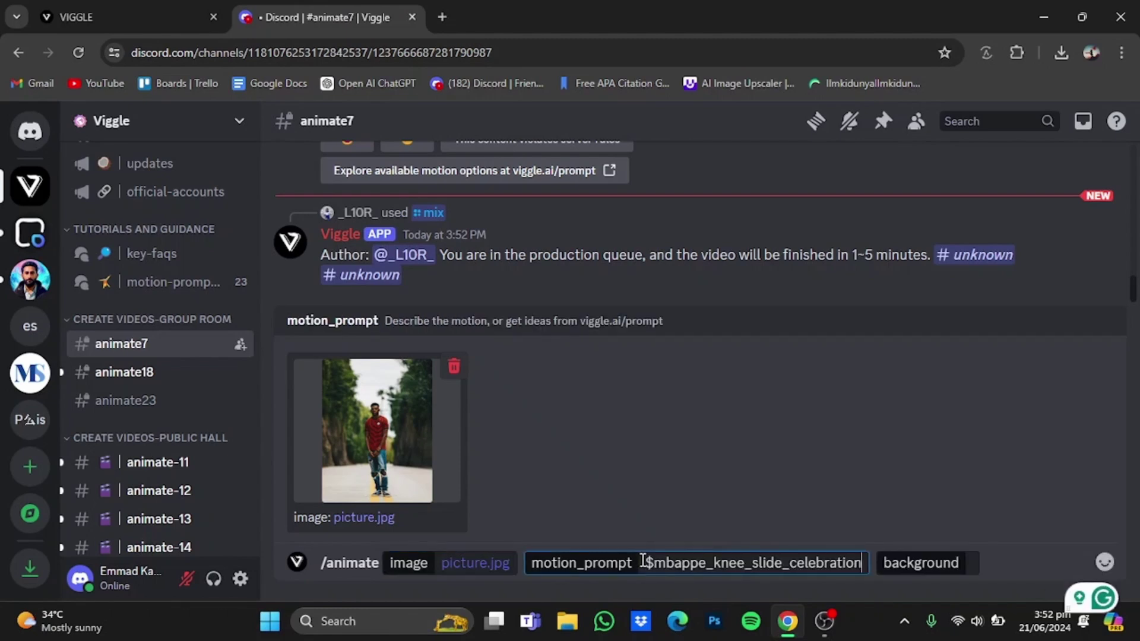
{"action": "left_click", "coordinate": [1005, 558]}
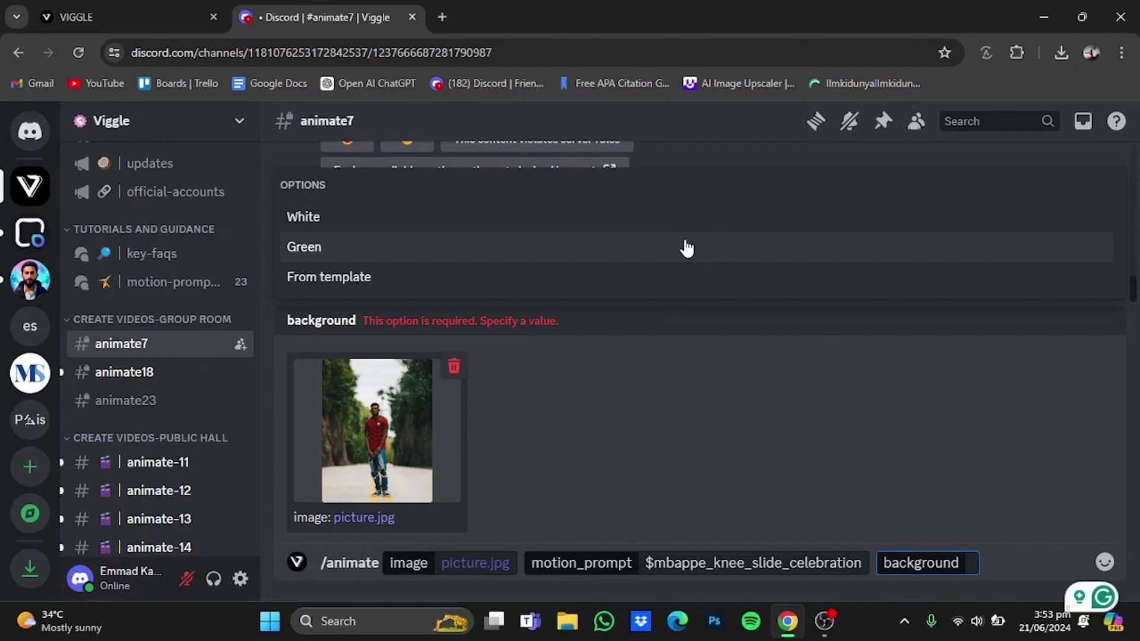
{"action": "left_click", "coordinate": [686, 274]}
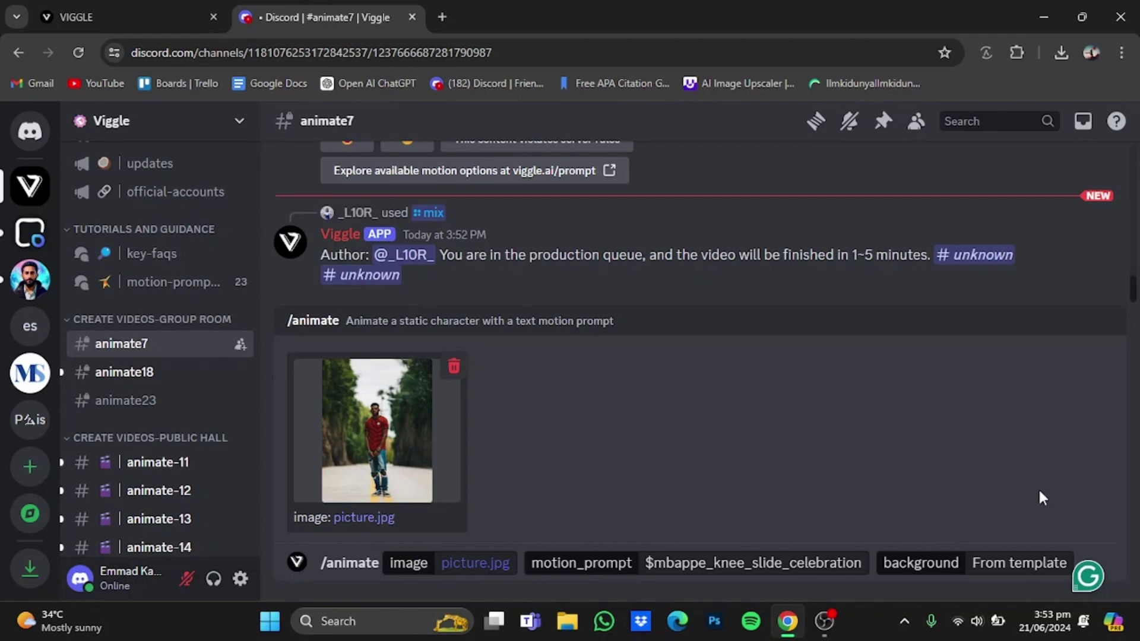
{"action": "key", "text": "Return"}
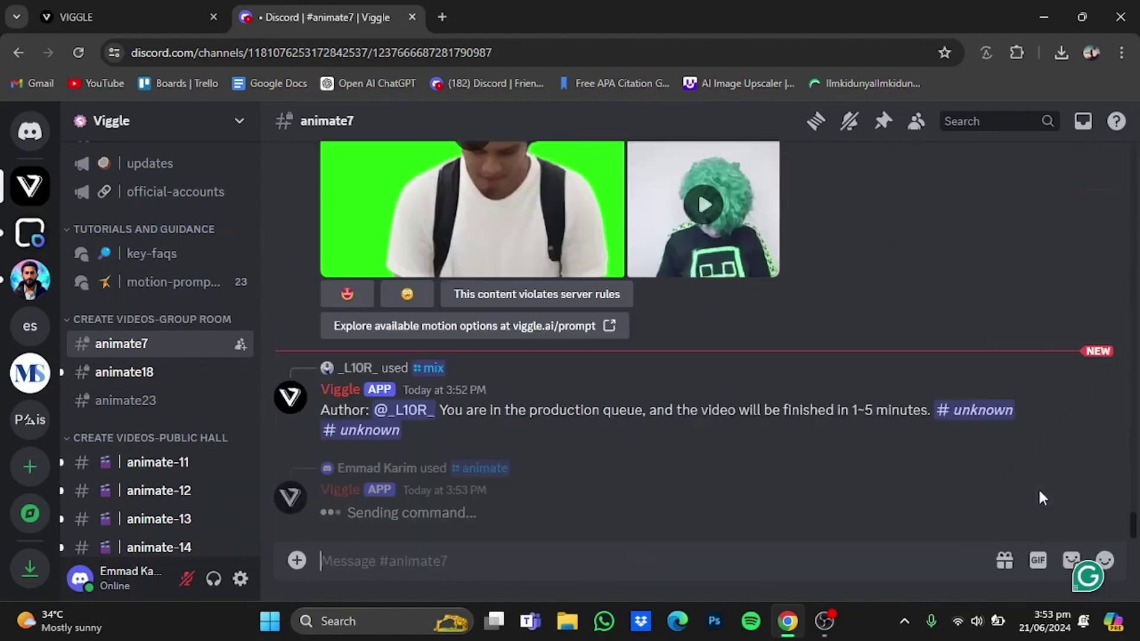